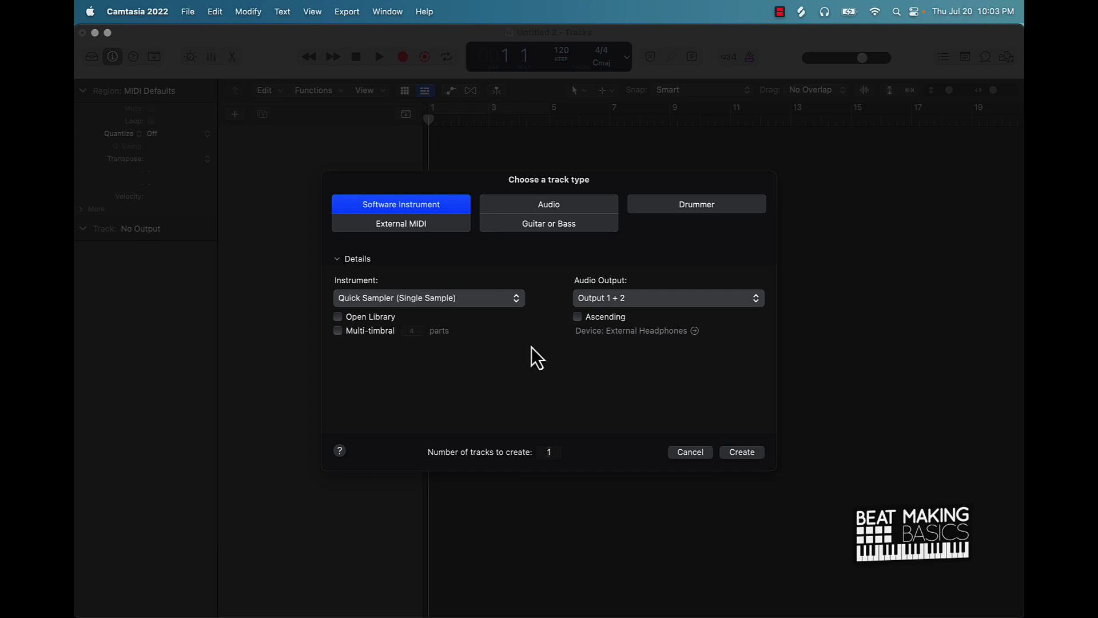
- Create a new audio track
click(488, 300)
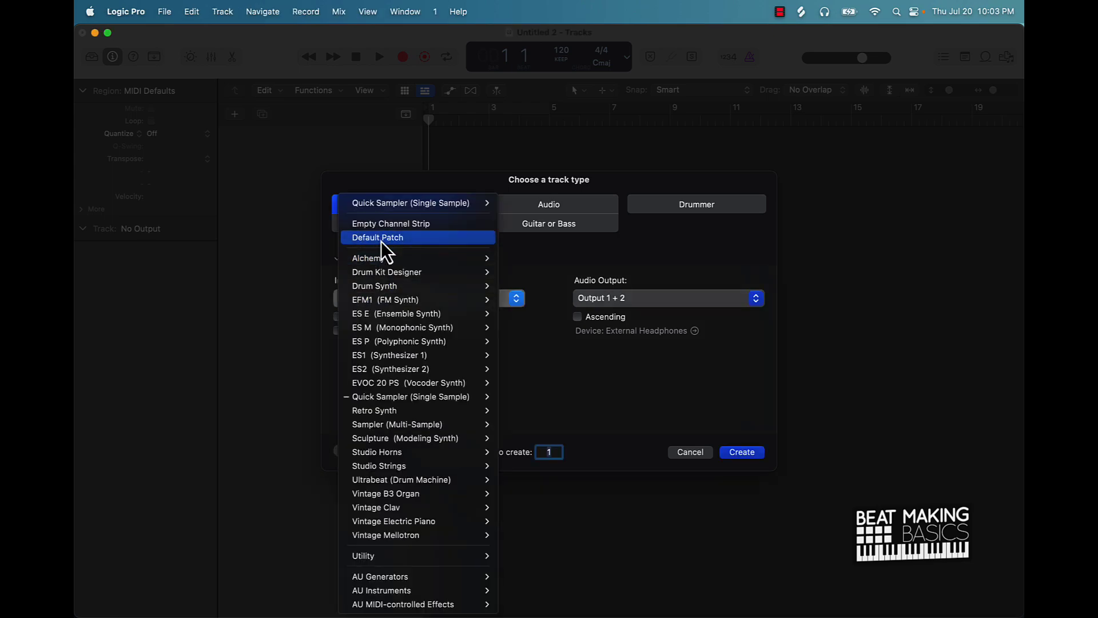
click(558, 272)
click(556, 211)
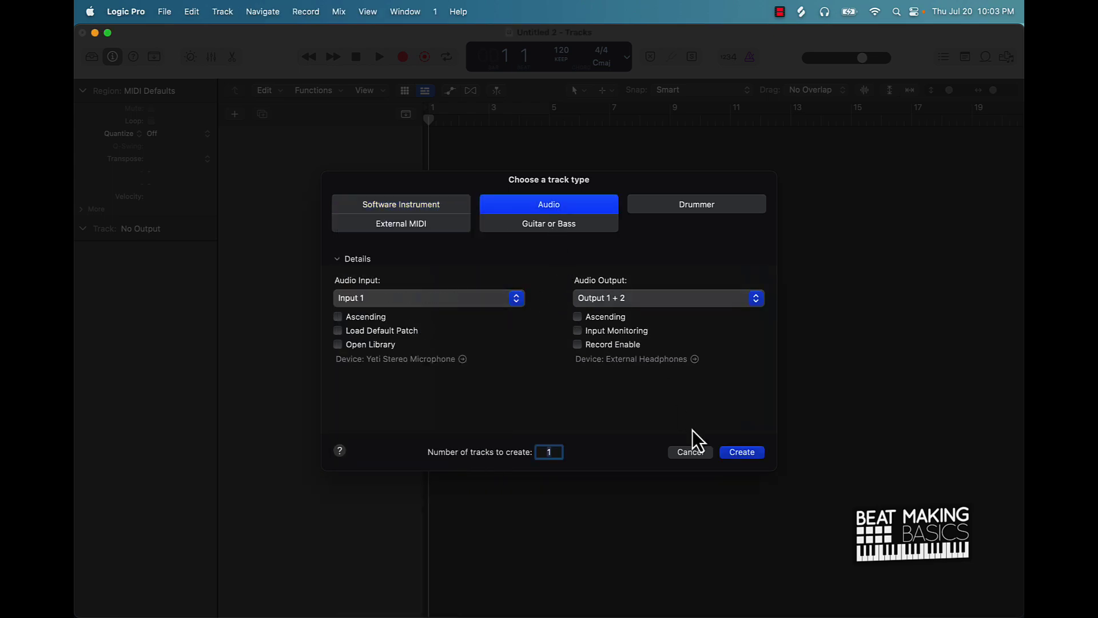
click(751, 454)
- Add the 70s Electric Piano 07 Apple Loop at bar 1 on its own track
click(985, 57)
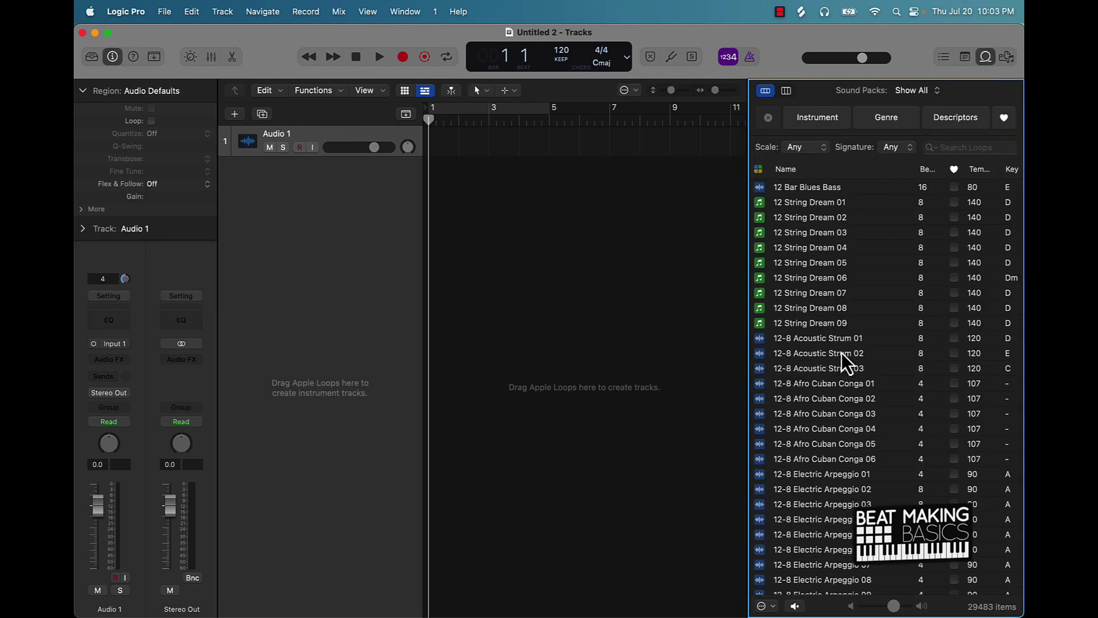
scroll(835, 357, down, 20)
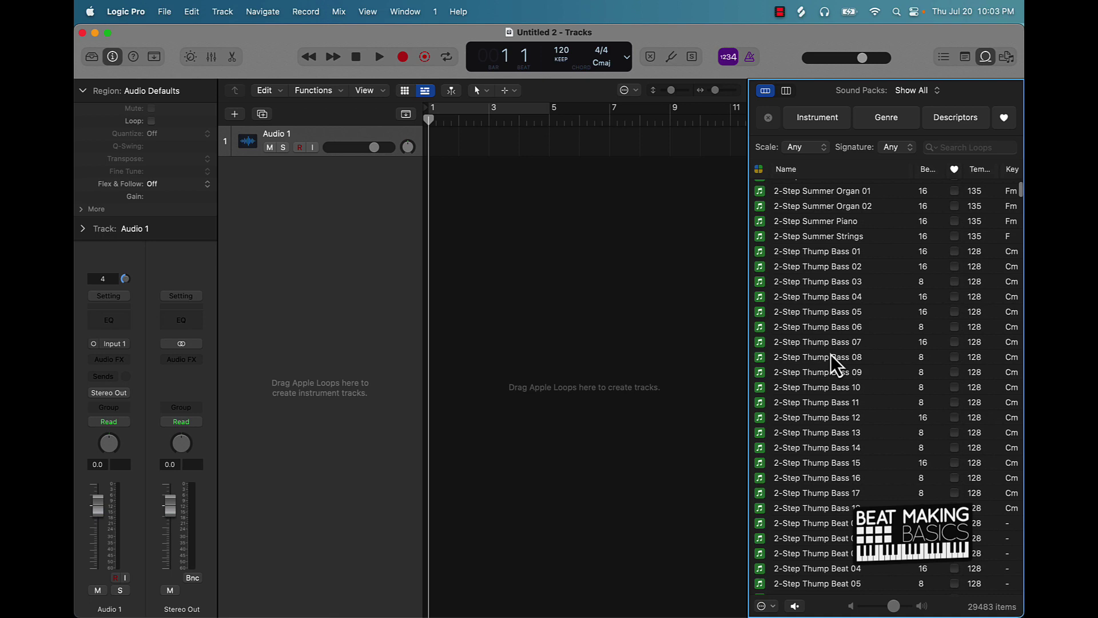
scroll(835, 361, down, 15)
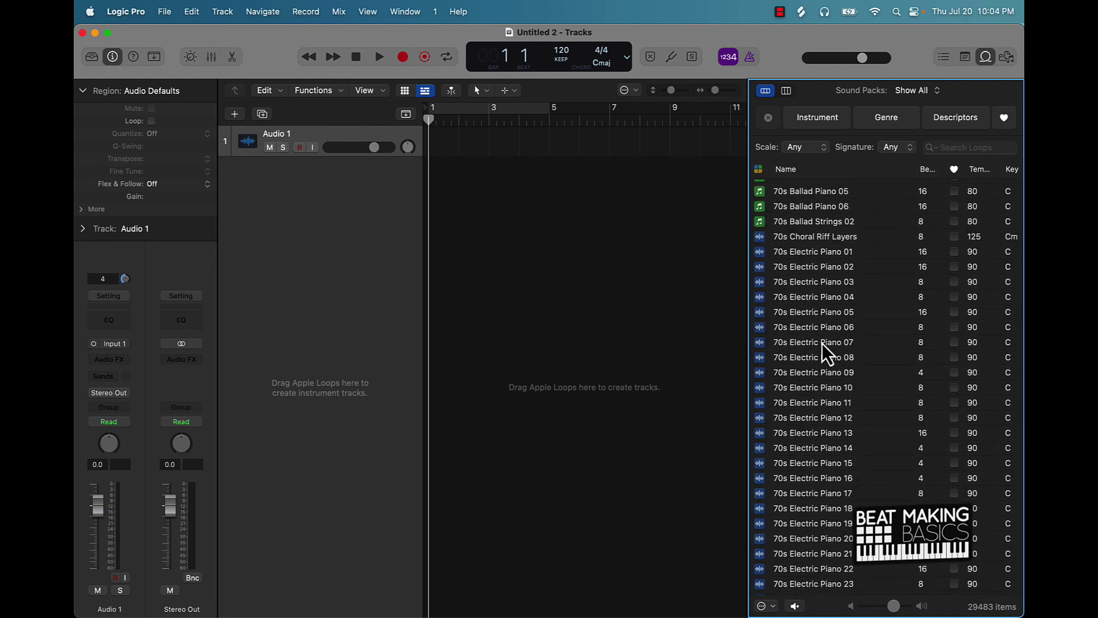
drag(822, 343, 431, 196)
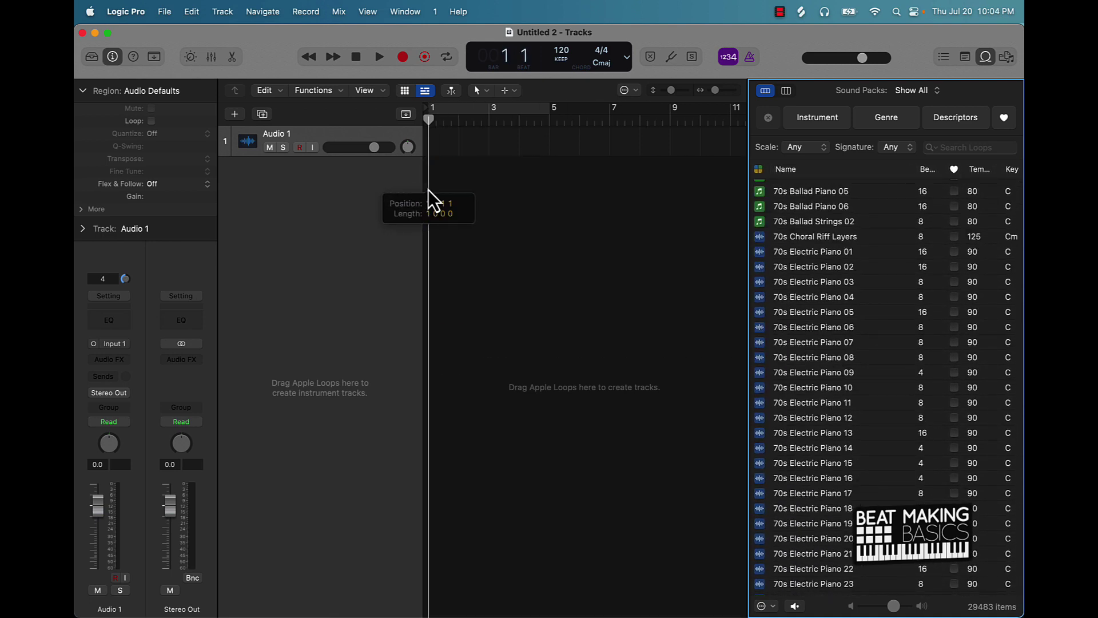
- Repeat the piano region at bar 3 and cycle playback over bars 1–5
click(468, 209)
key(space)
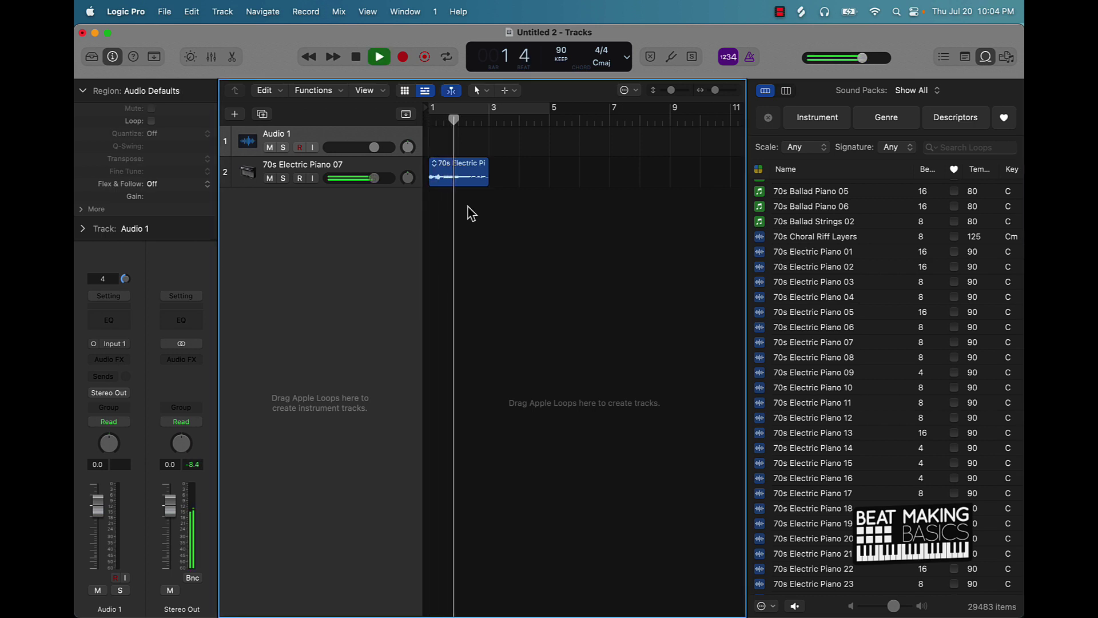
click(473, 179)
key(super+r)
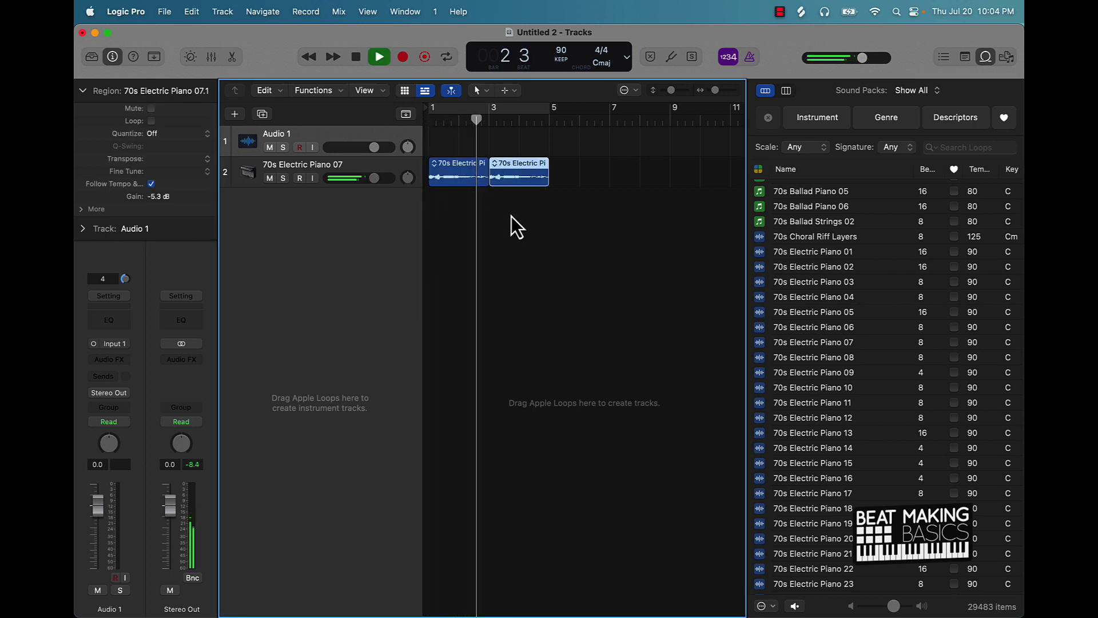
click(482, 106)
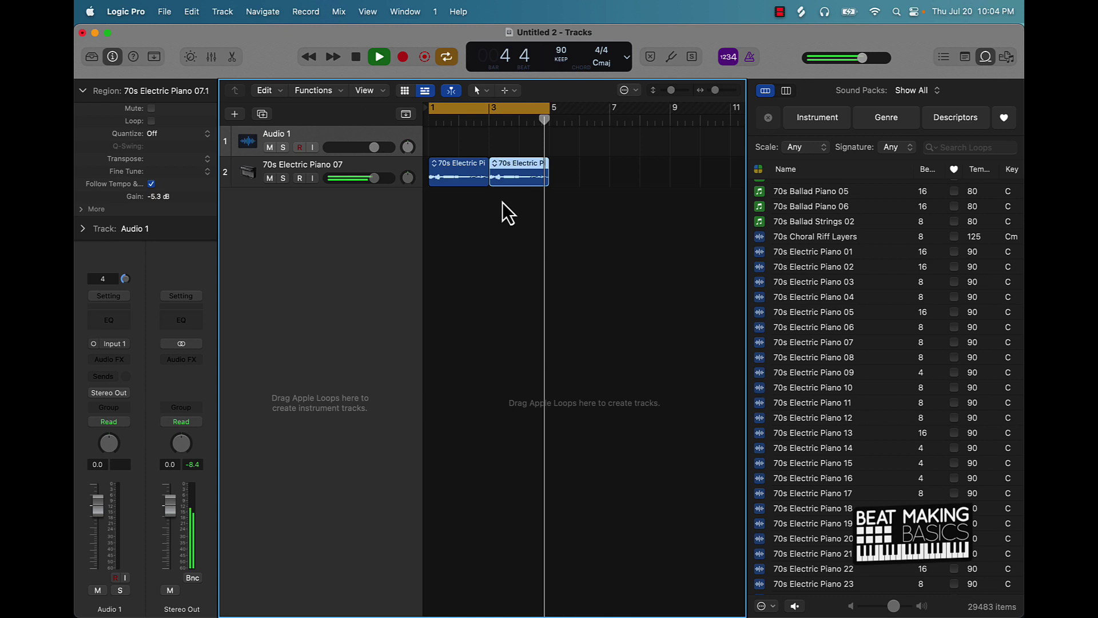
key(space)
- Join both piano regions into one new region spanning bars 1–5
shift+click(444, 161)
key(super+j)
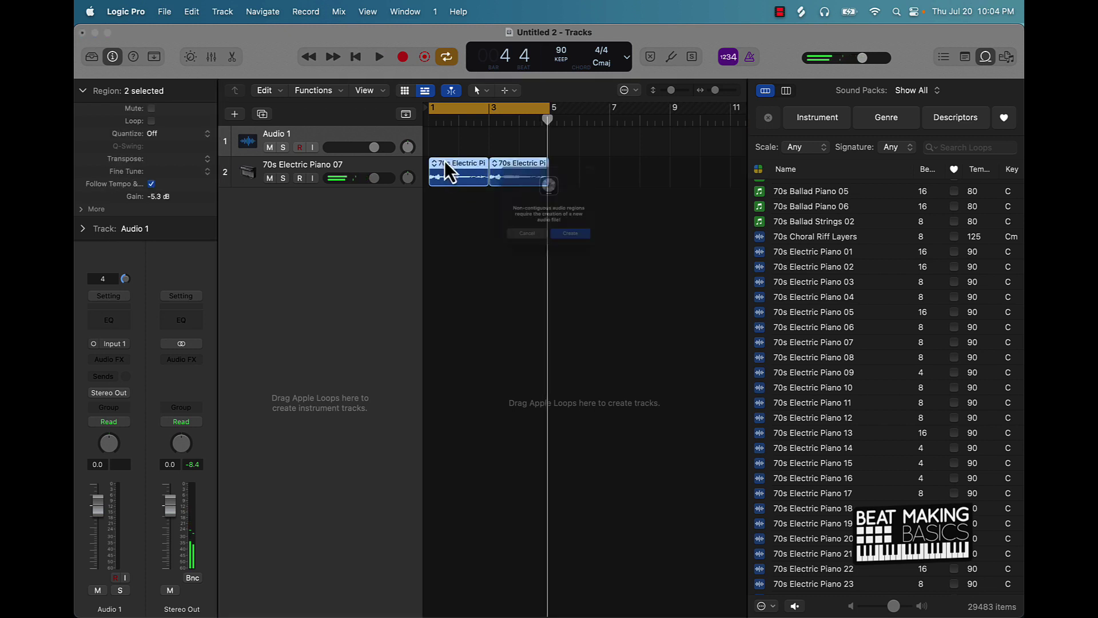
click(605, 255)
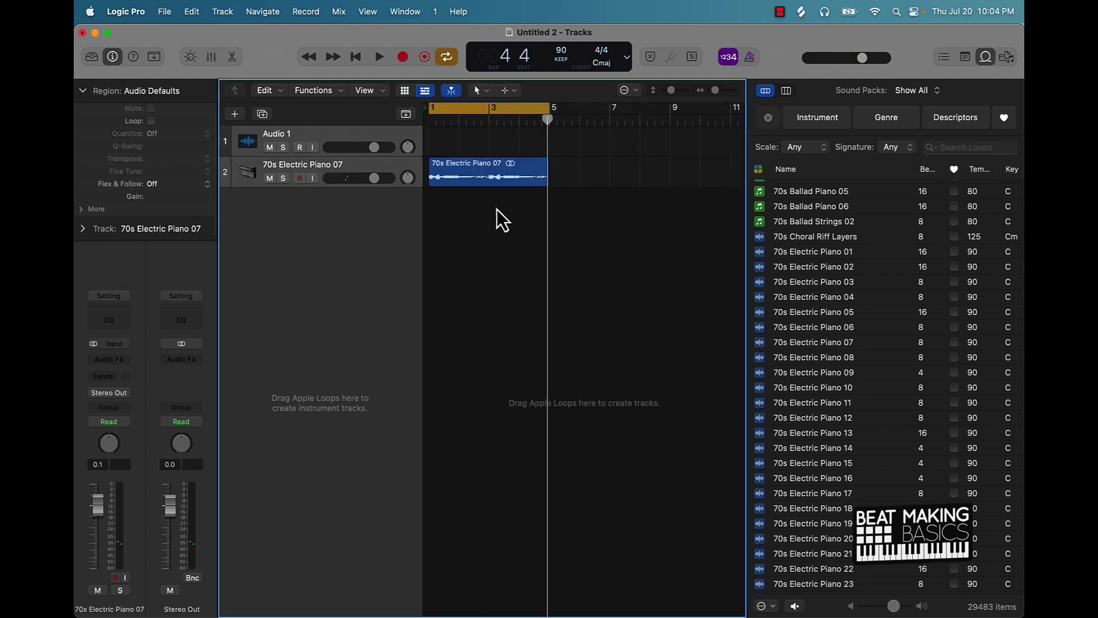
click(543, 272)
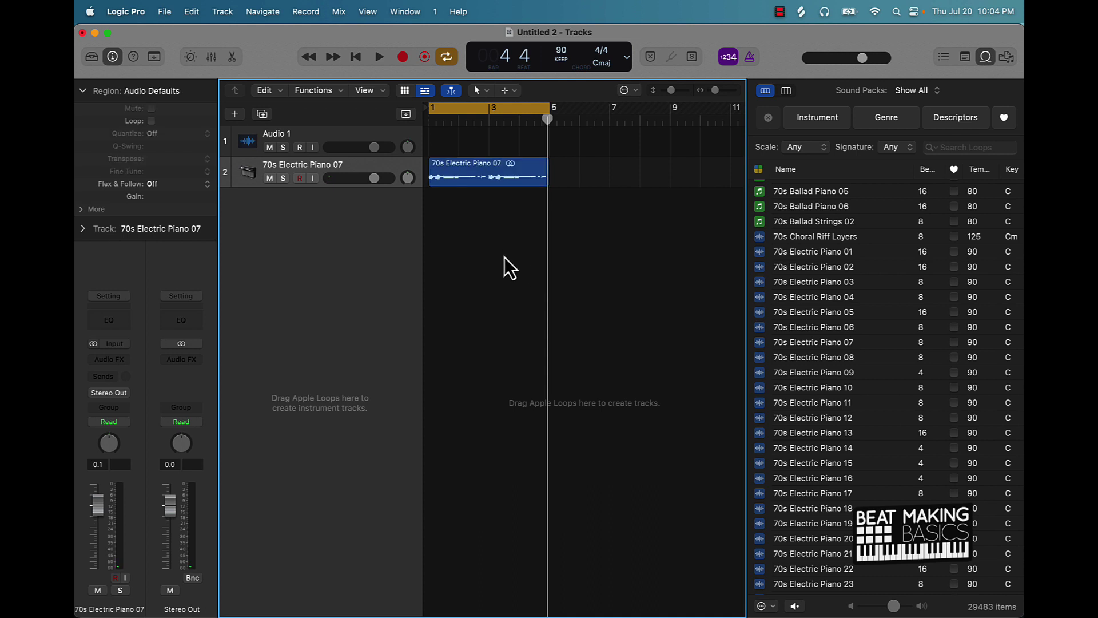
click(391, 173)
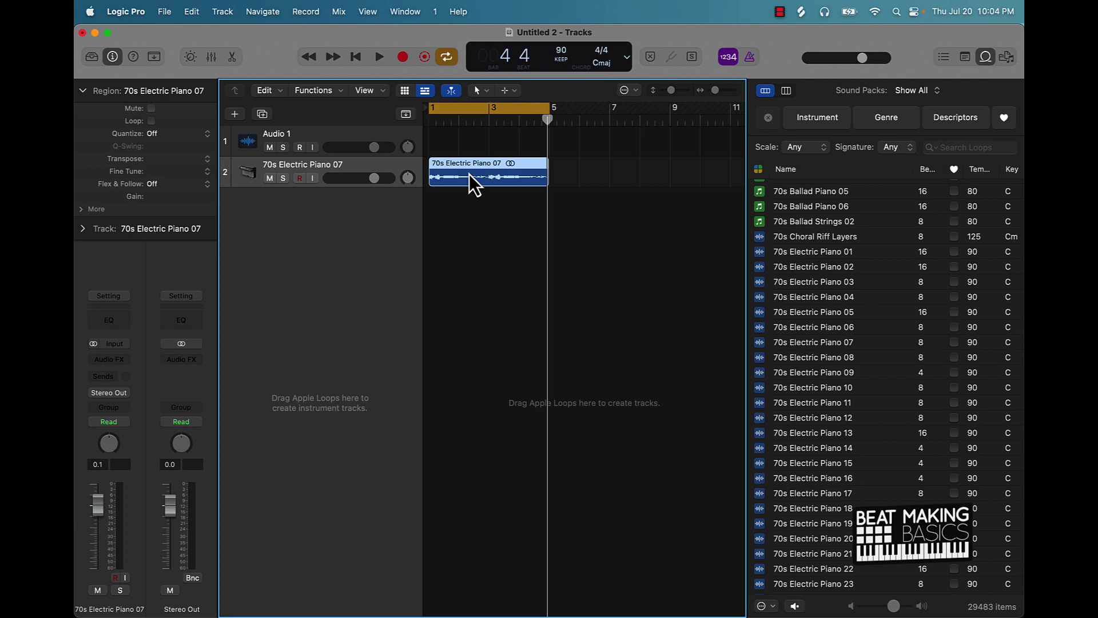
- Audition the piano region transposed down step by step to -3 semitones
key(alt+Down)
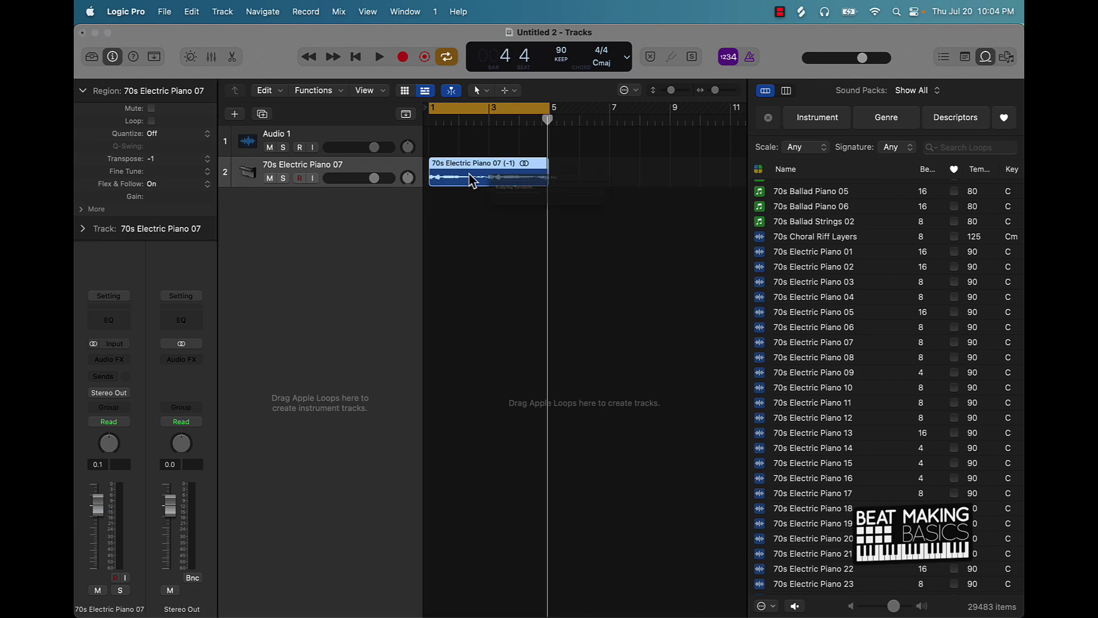
key(space)
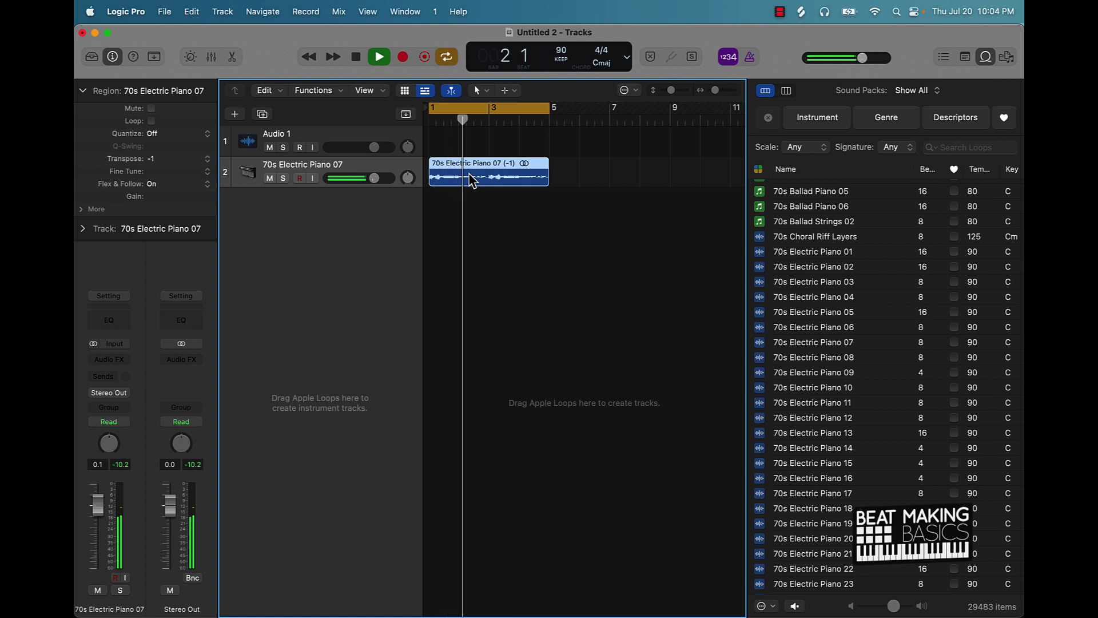
key(alt+Down)
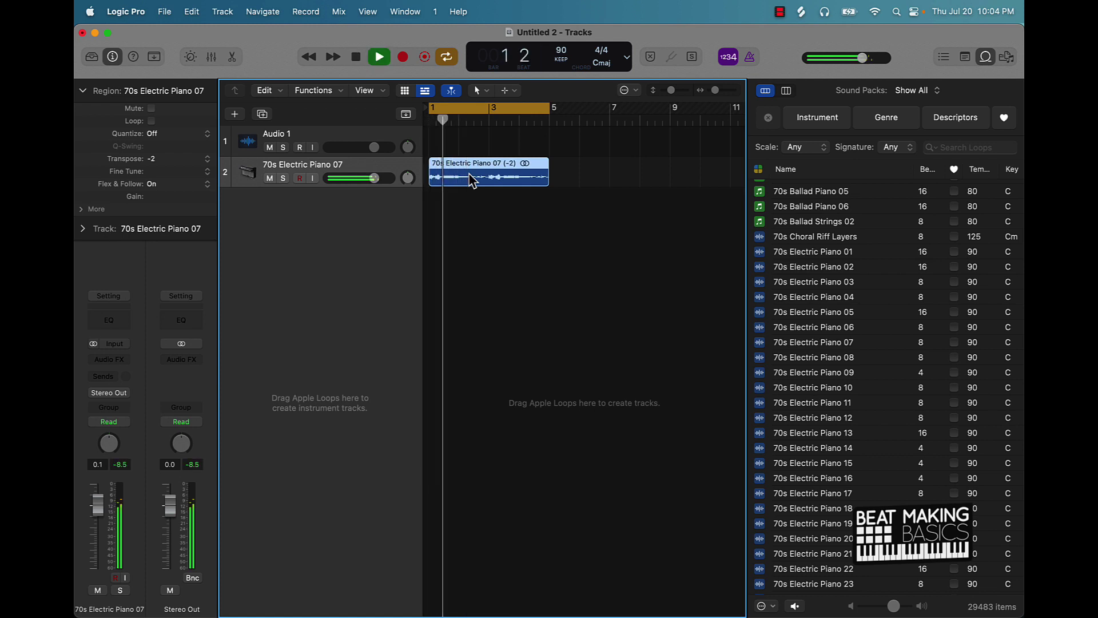
key(alt+Down)
key(space)
key(space)
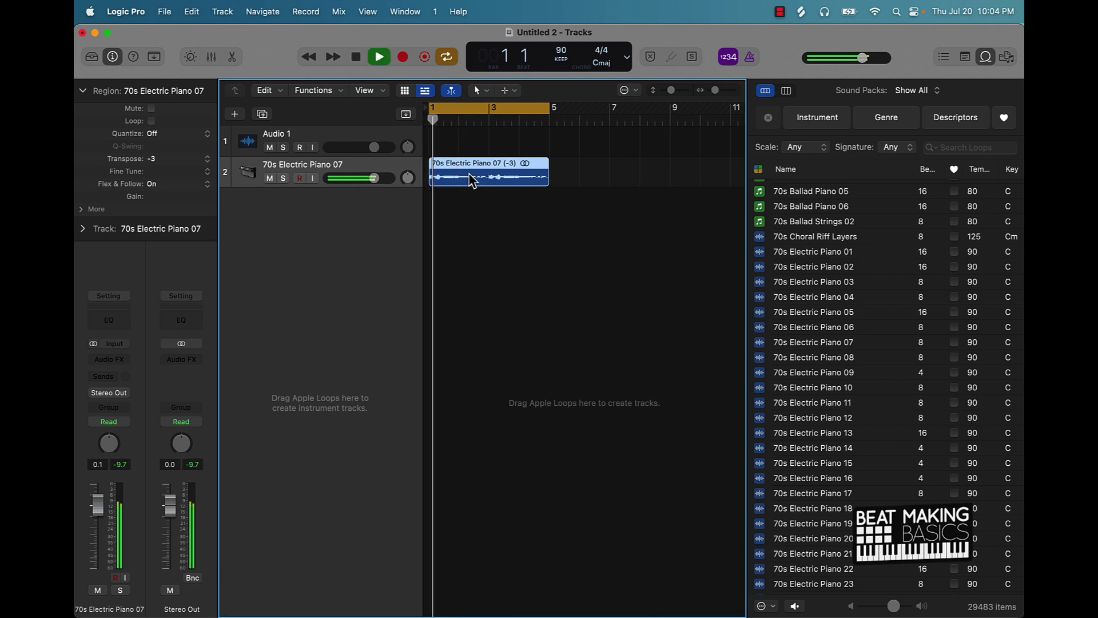
- Audition further transpositions of the piano region, leaving it at -8 semitones
key(space)
key(alt+Up)
key(alt+Up)
key(alt+Up)
key(space)
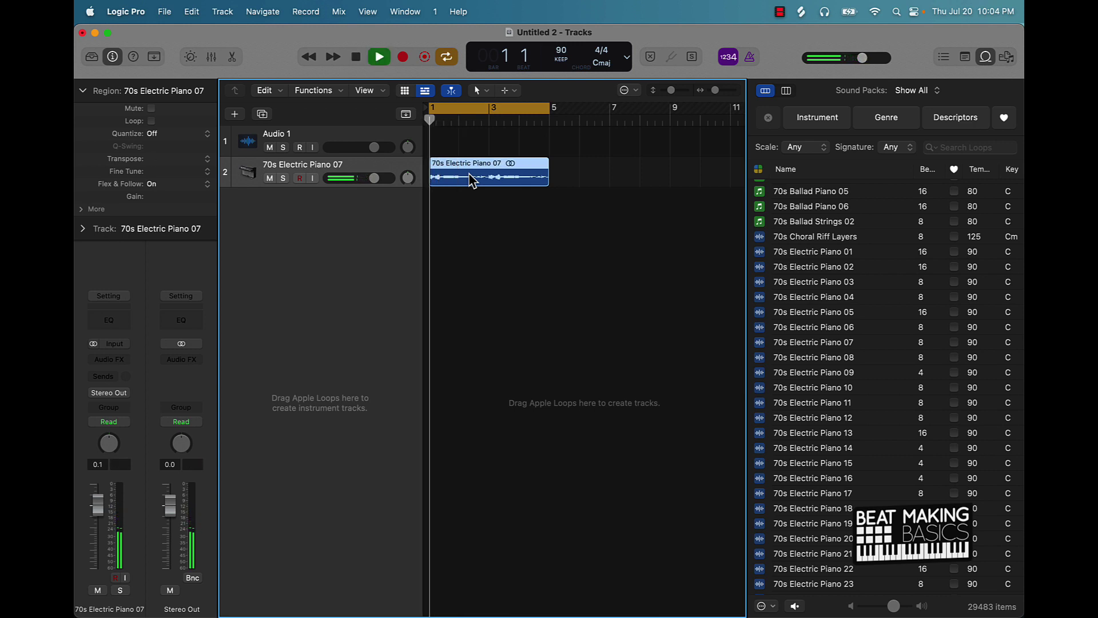
key(alt+Up)
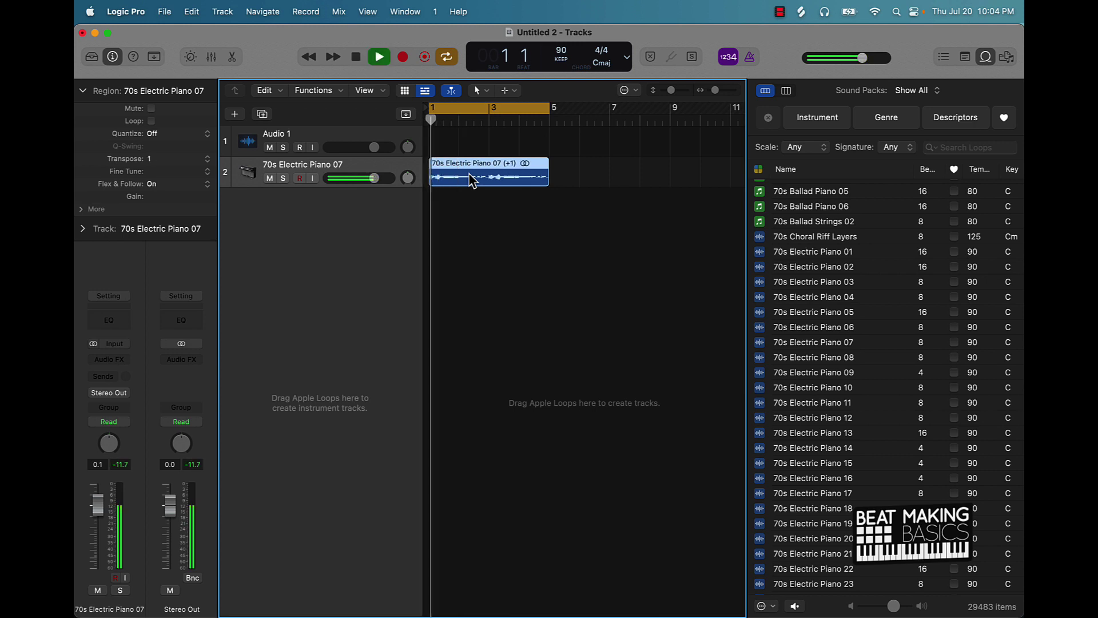
key(space)
key(alt+Up)
key(alt+Up)
key(alt+Up)
key(space)
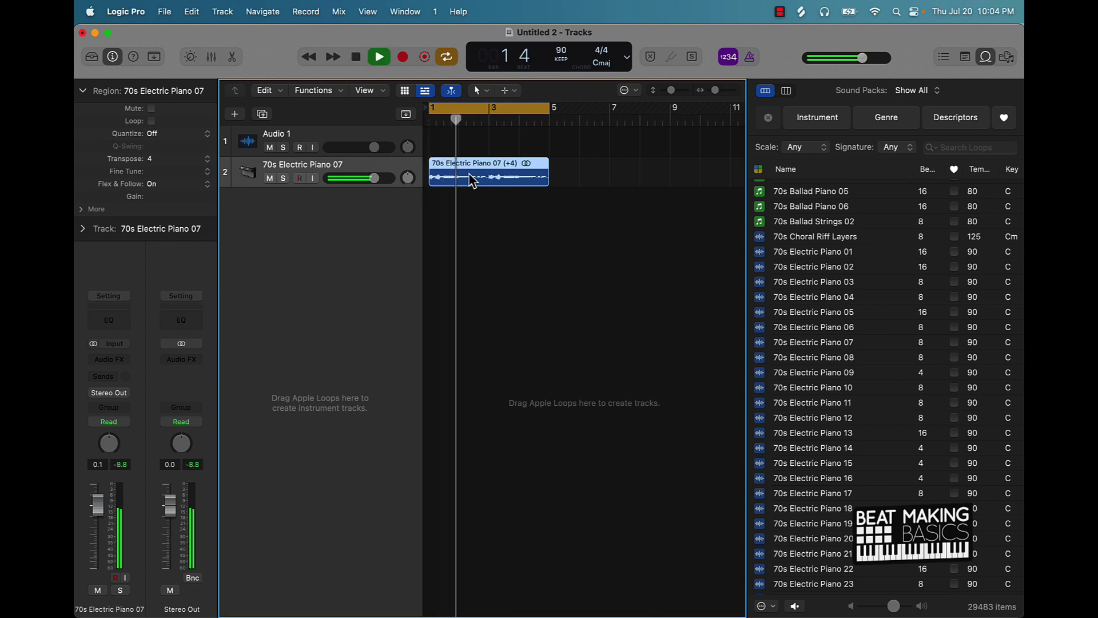
key(space)
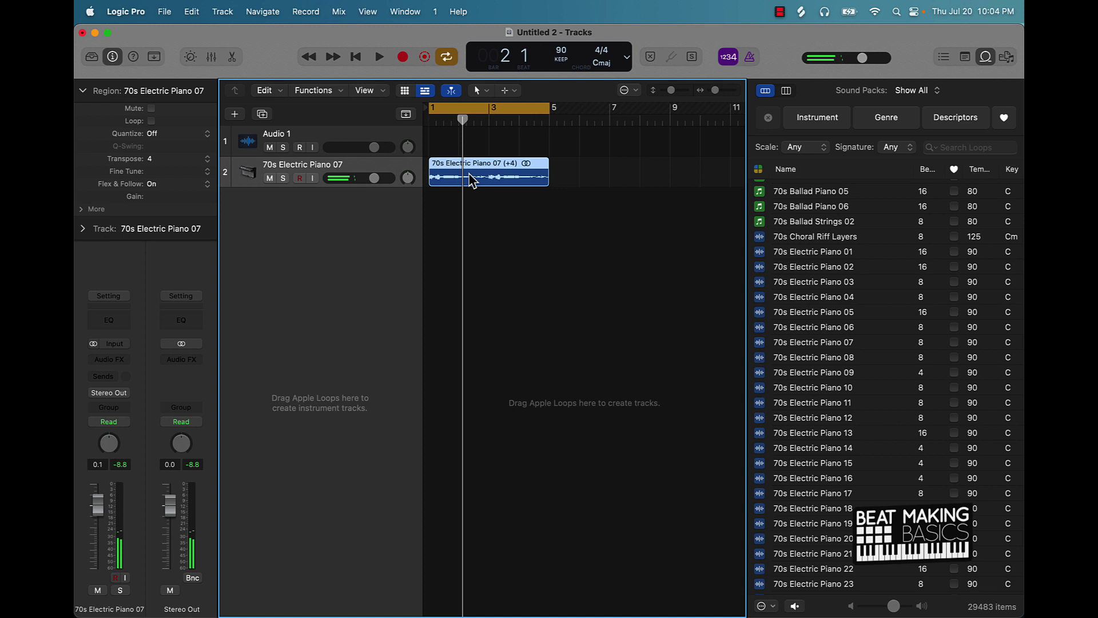
key(shift+alt+Up)
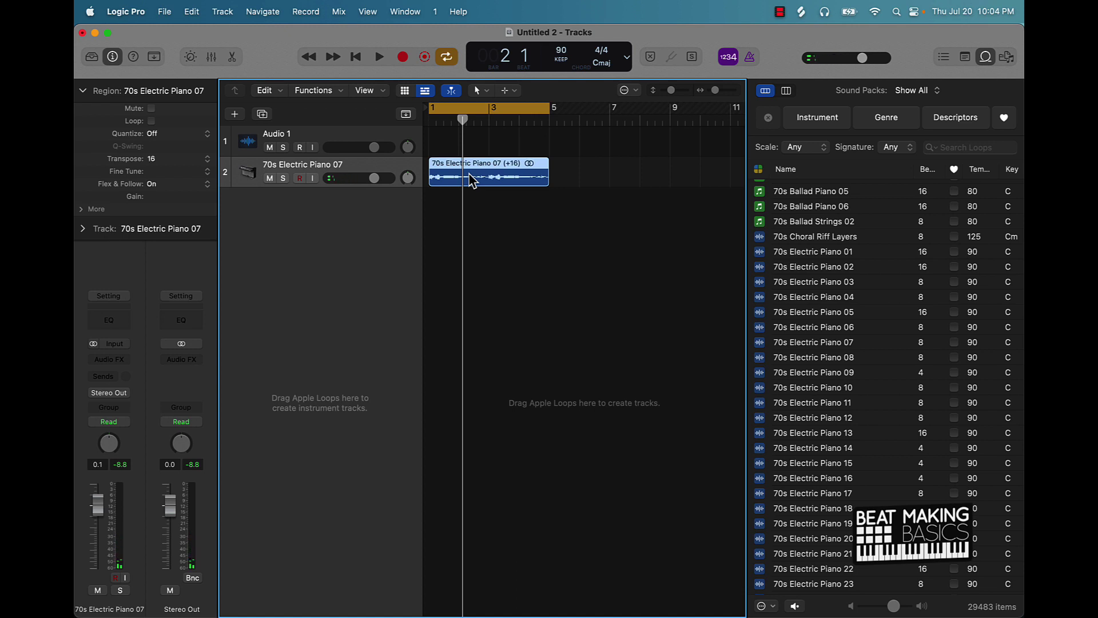
key(space)
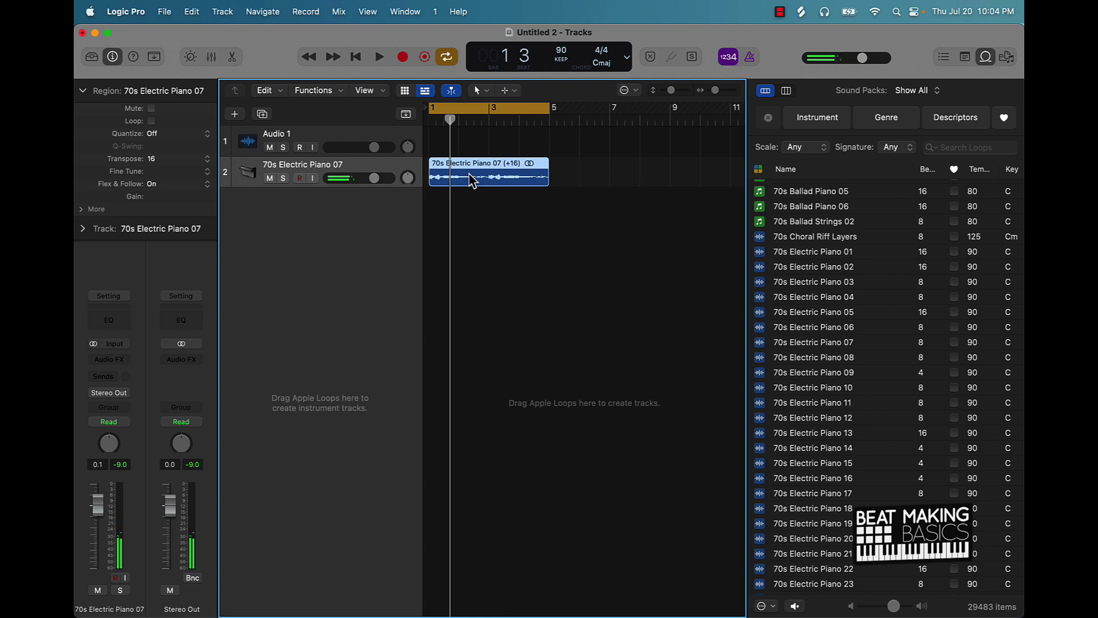
key(space)
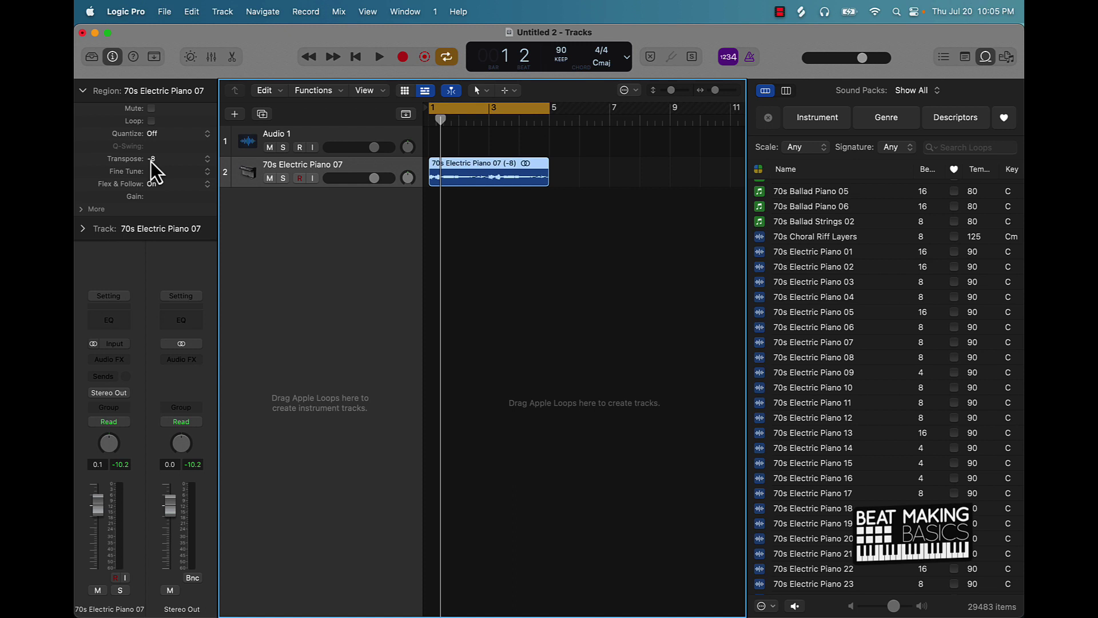
- Change the piano region's Transpose from -8 to -3 in the Region Inspector, then hide the Inspector
click(112, 56)
click(113, 56)
click(84, 90)
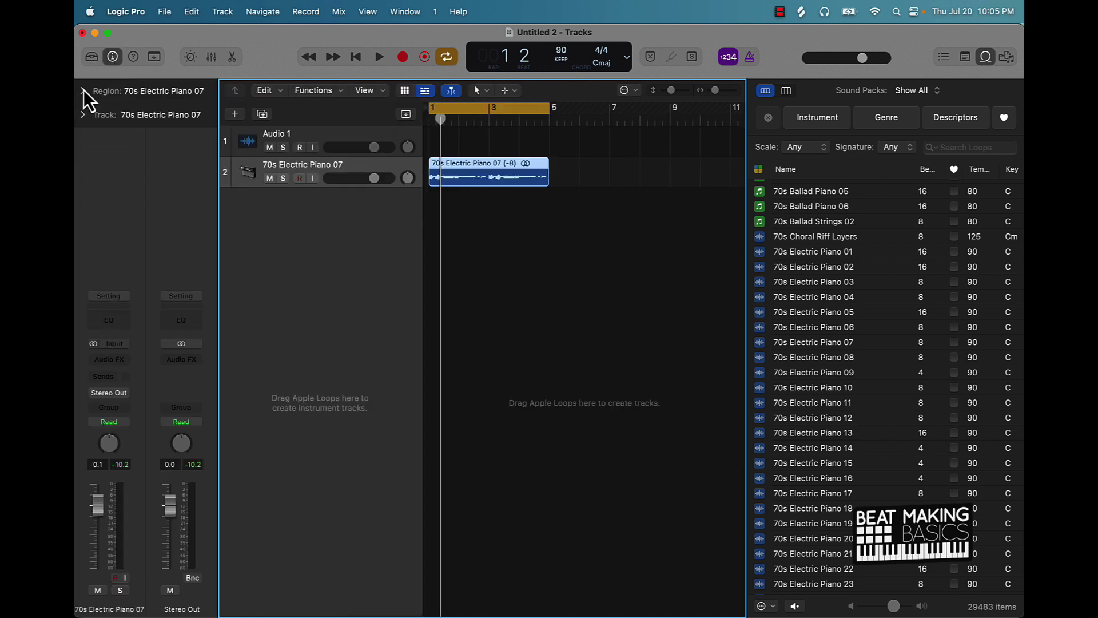
click(83, 90)
drag(152, 162, 180, 158)
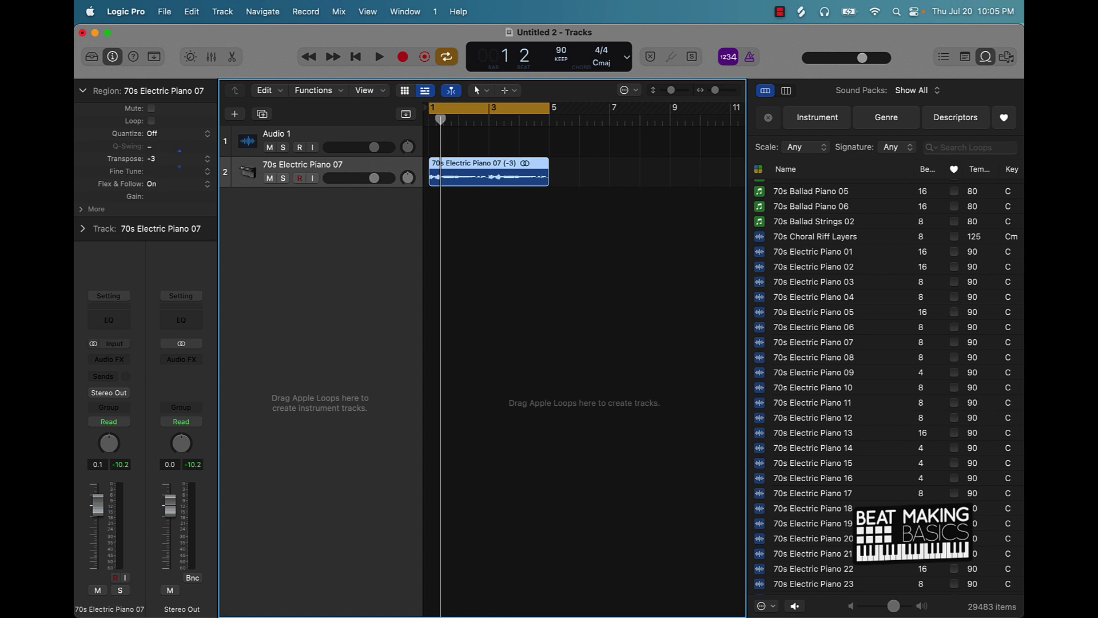
click(112, 57)
click(428, 228)
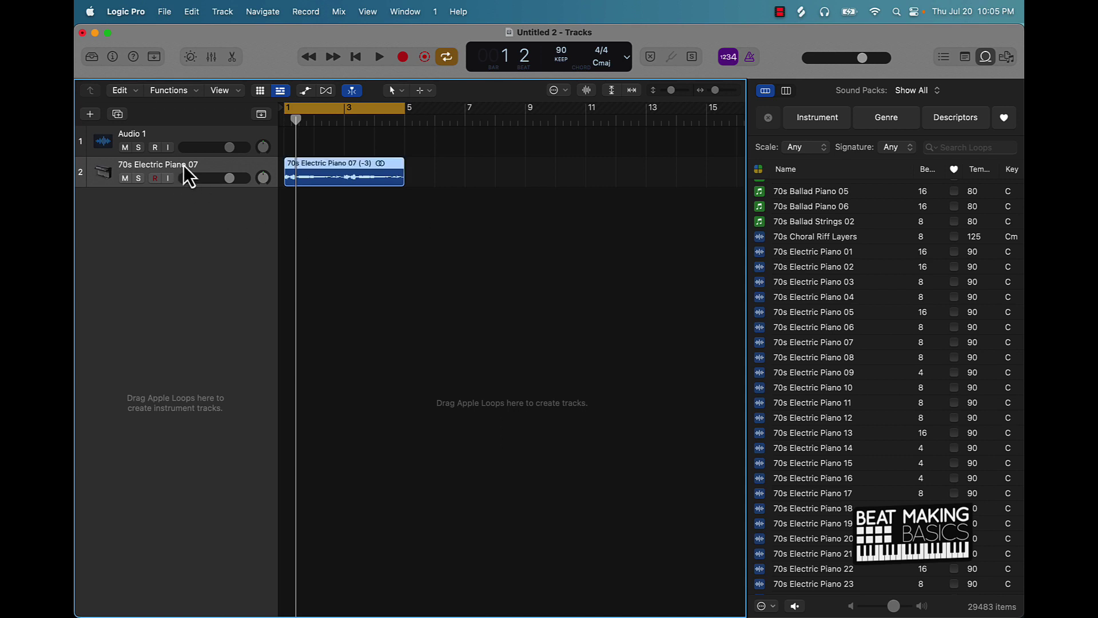
- Replace the piano region and track with 70s Choral Riff Layers, repeated to bar 5
key(Delete)
key(super+BackSpace)
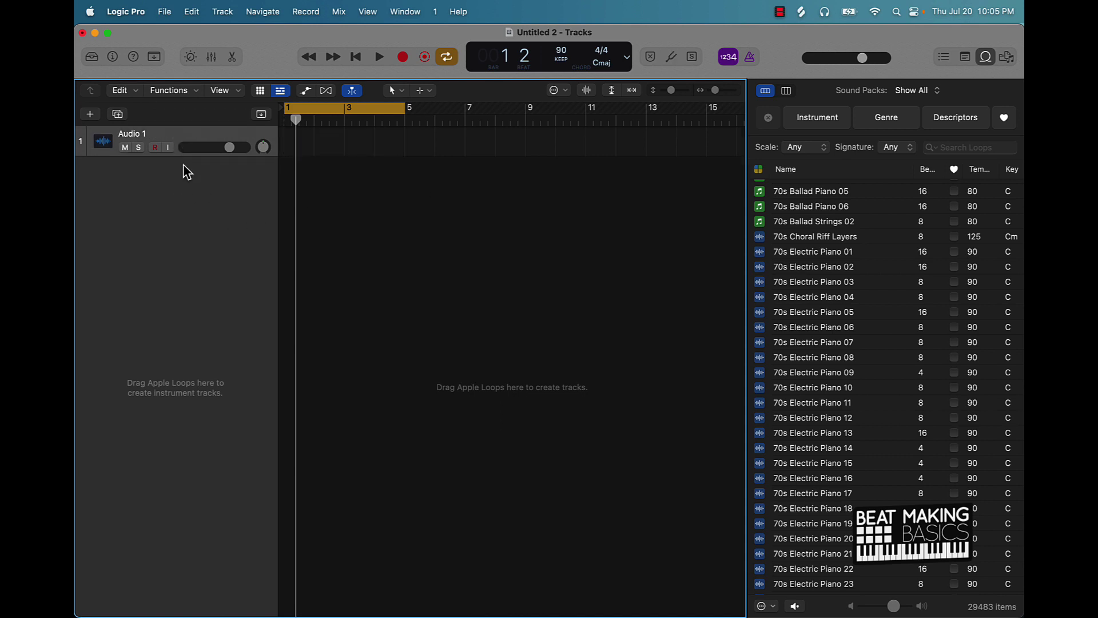
drag(799, 246, 302, 185)
key(super+r)
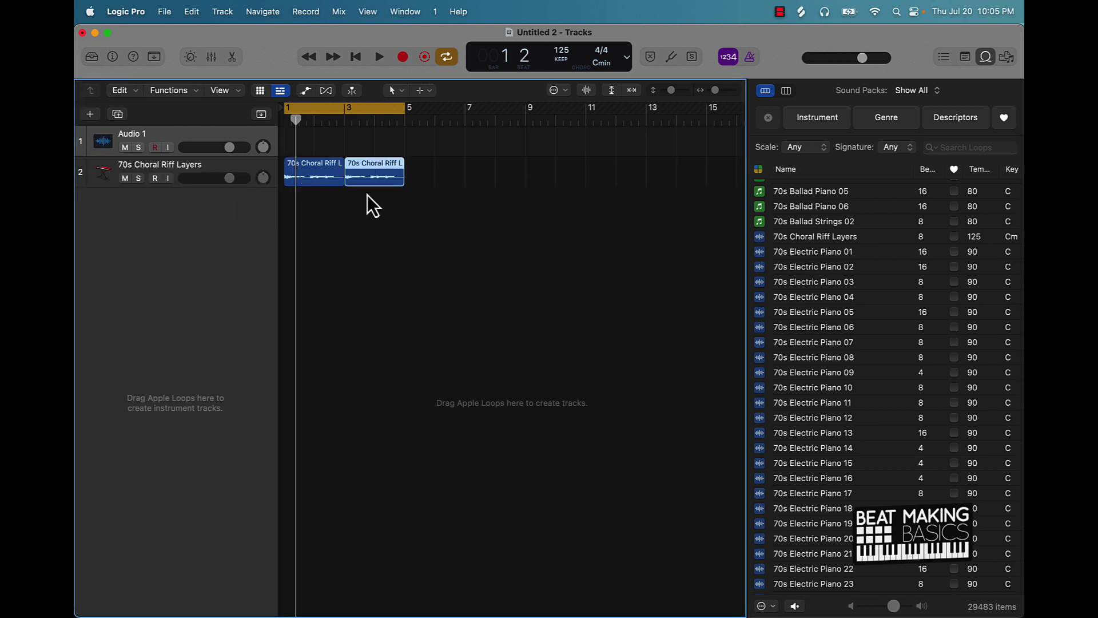
- Join the two choral riff regions into one bars 1–5 region
shift+click(323, 184)
key(super+j)
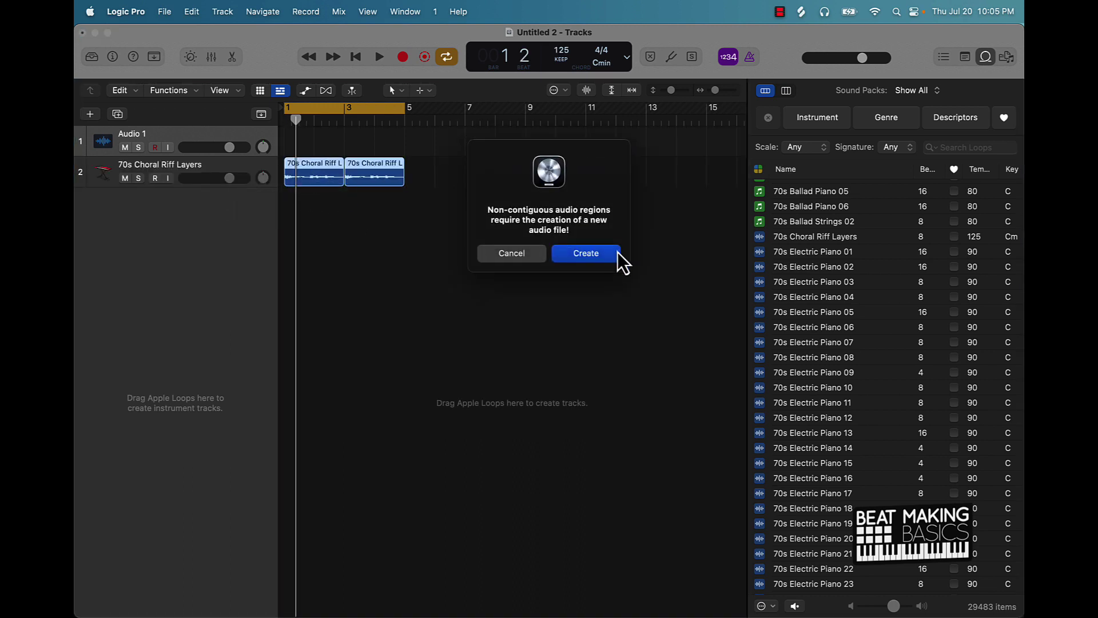
click(607, 254)
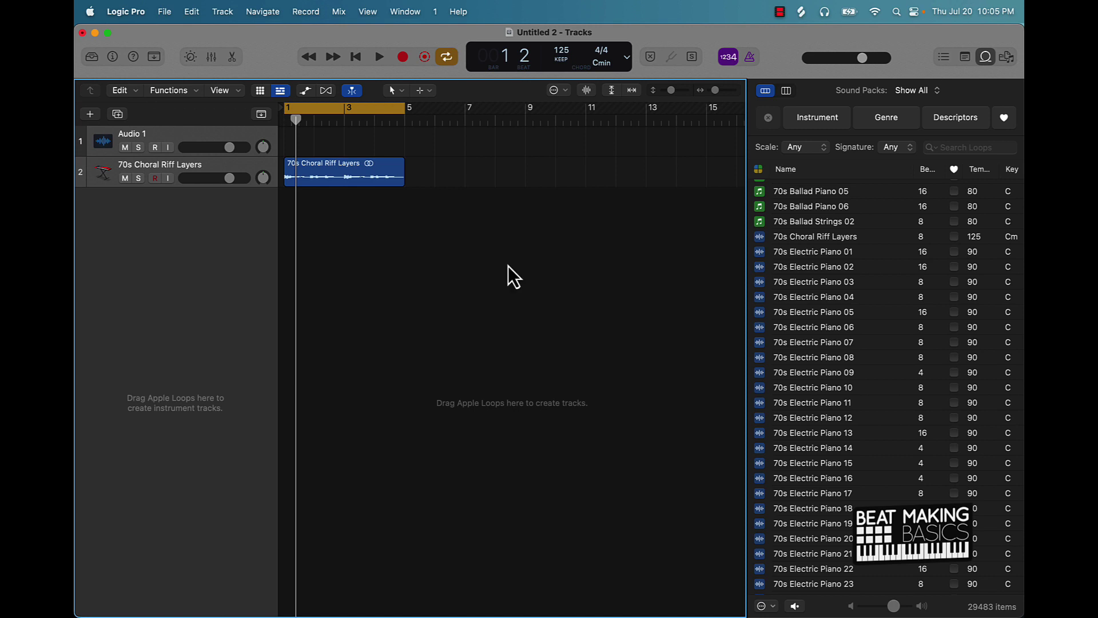
click(256, 167)
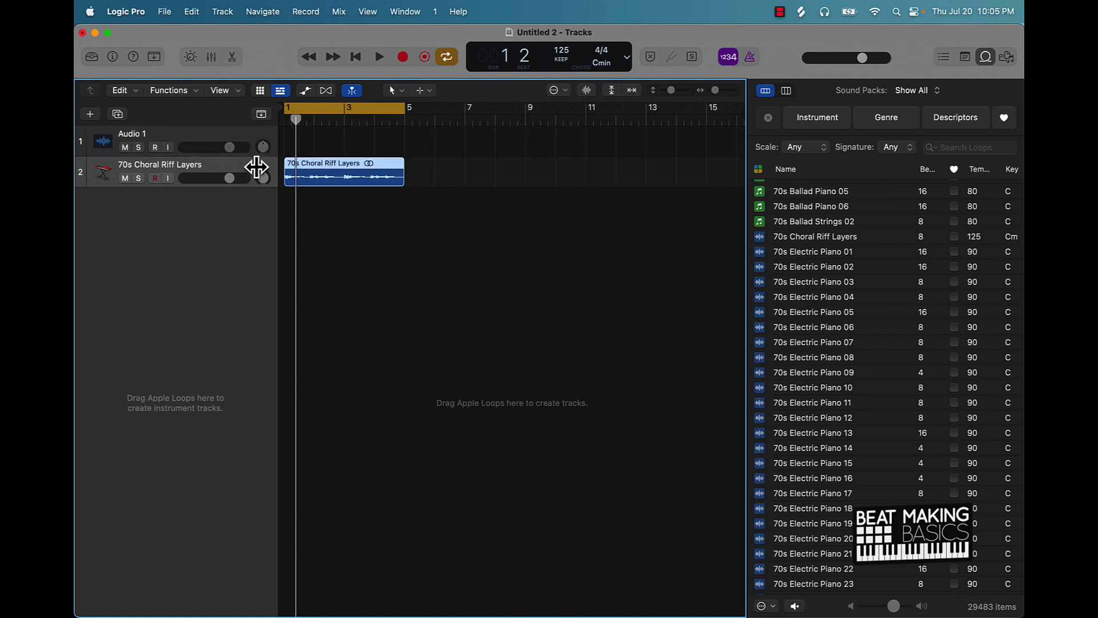
- Set the choral riff region's transposition to +5 semitones, auditioning it from bar 1
key(alt+minus)
key(alt+minus)
key(alt+minus)
key(alt+minus)
key(space)
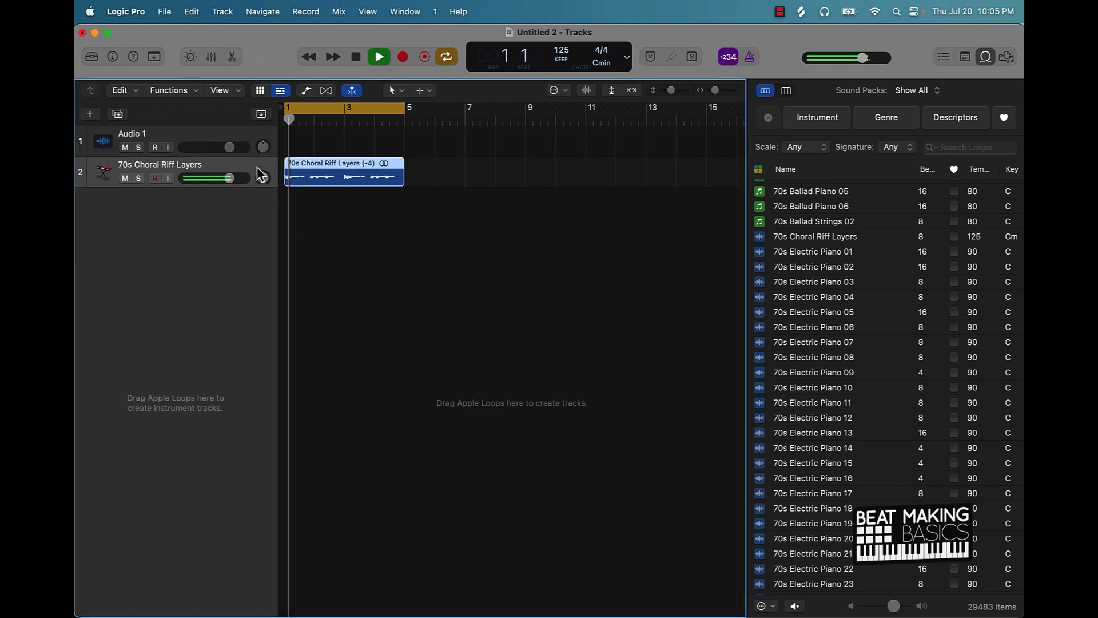
key(alt+minus)
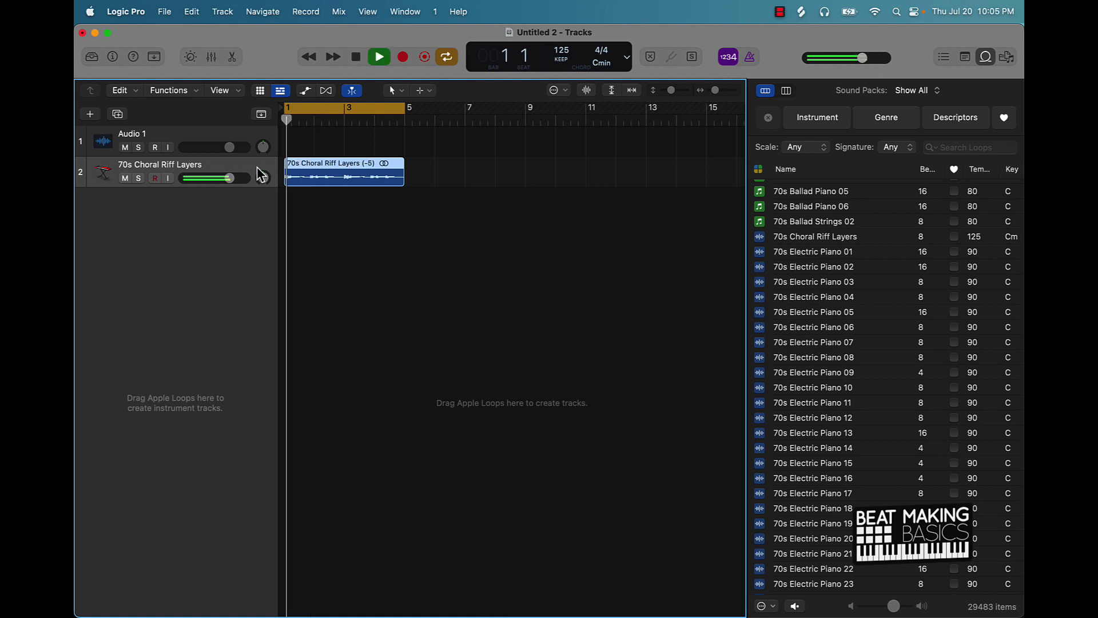
key(alt+minus)
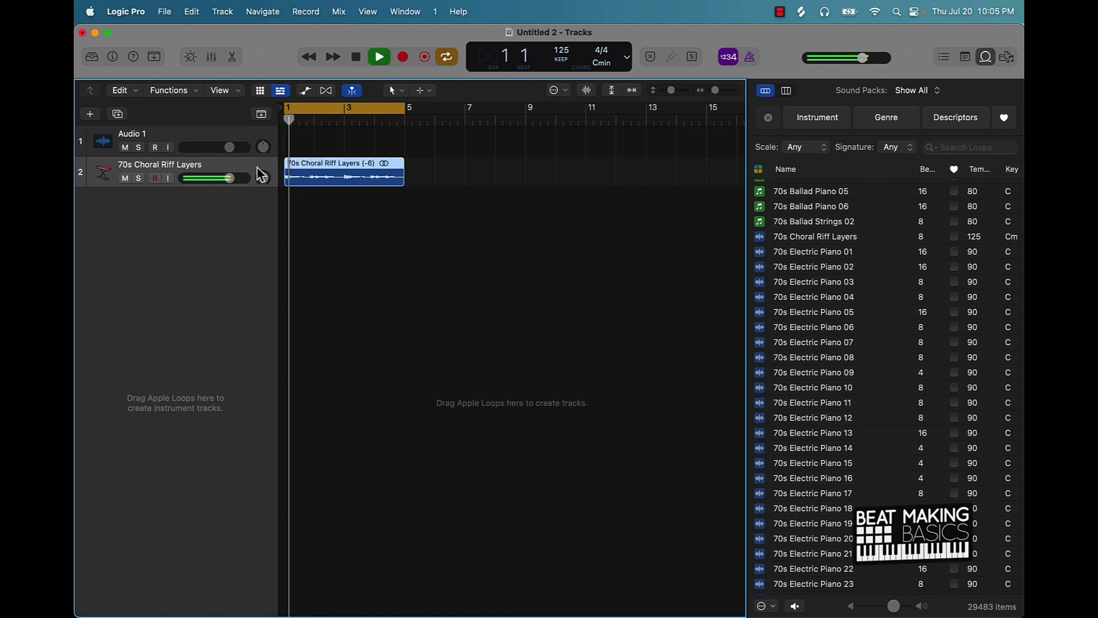
key(alt+minus)
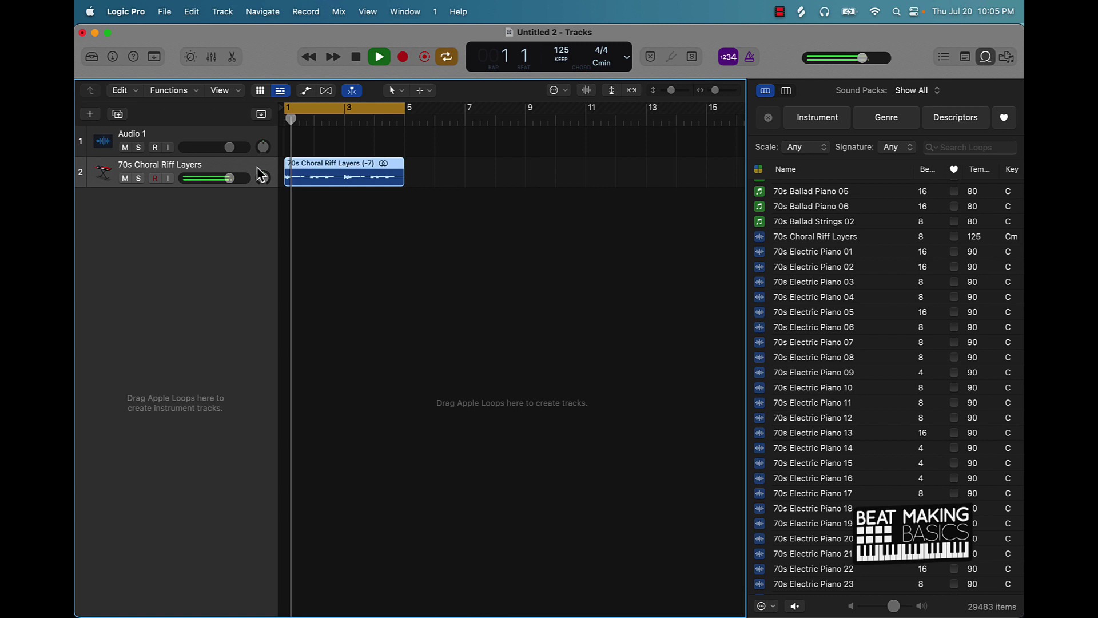
key(space)
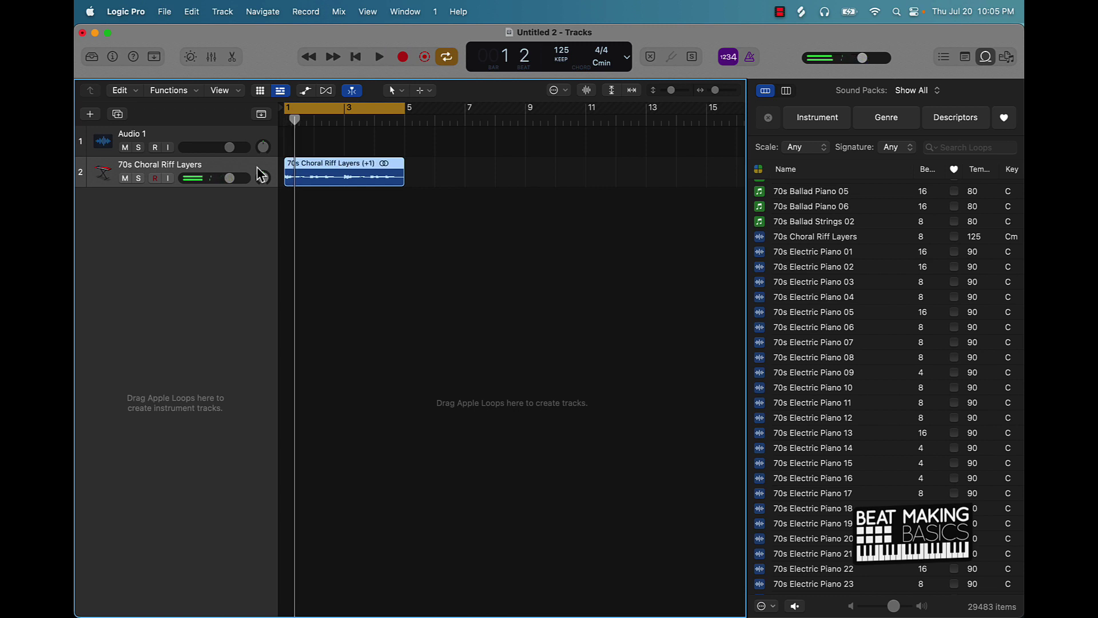
key(space)
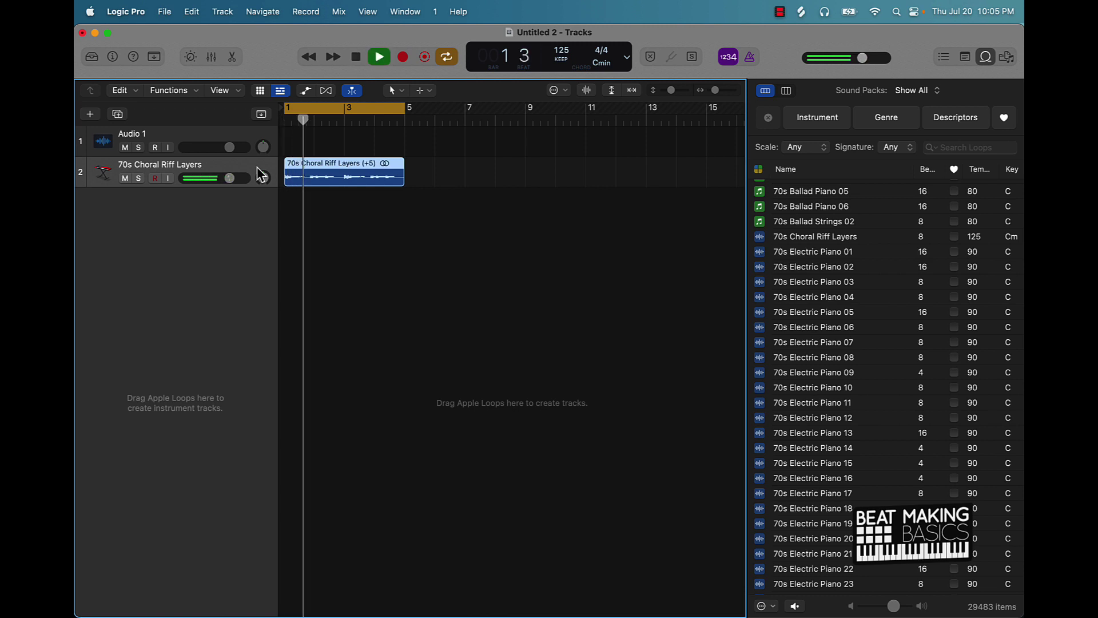
key(space)
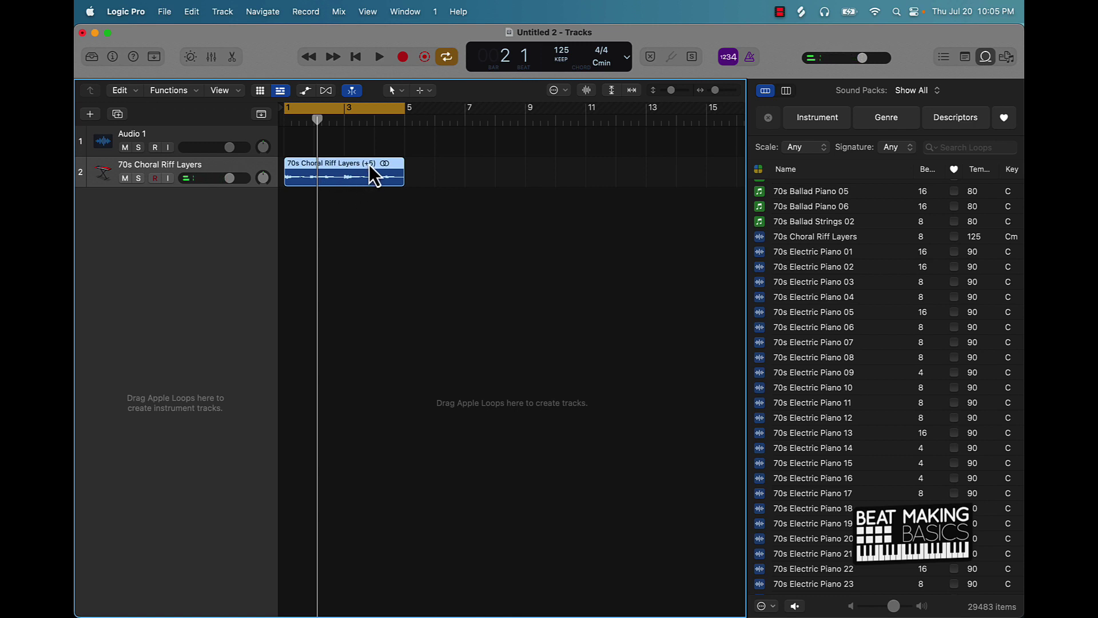
key(Return)
key(space)
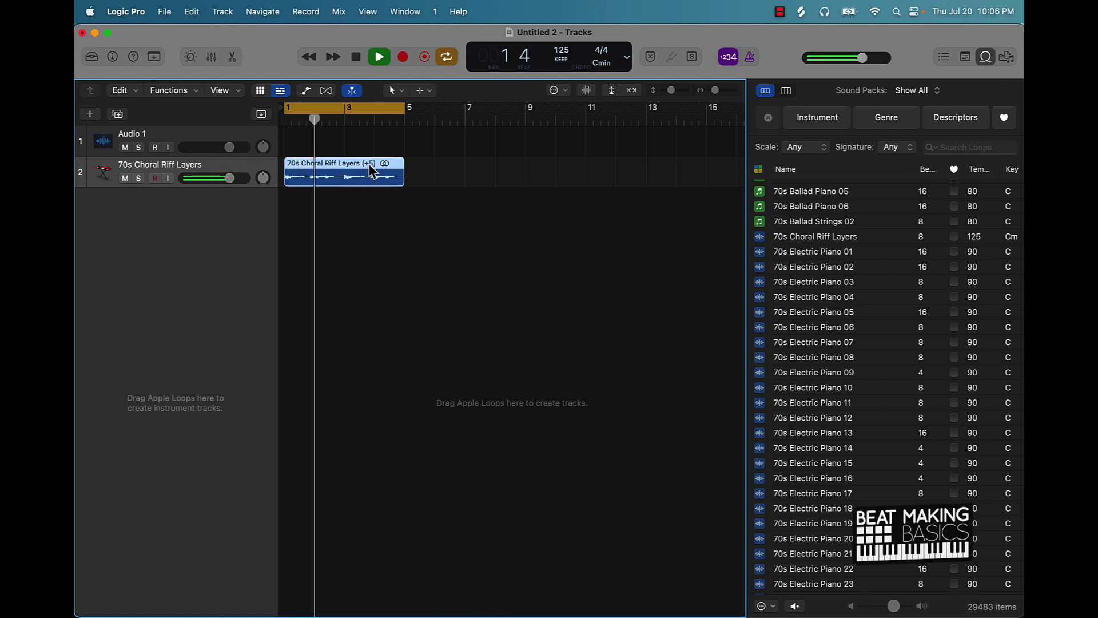
key(space)
- Split the choral riff region at bar 3 with Cmd-T and play both parts from bar 1
mouse_move(349, 124)
mouse_down()
mouse_move(360, 123)
mouse_move(345, 122)
mouse_up()
key(super+t)
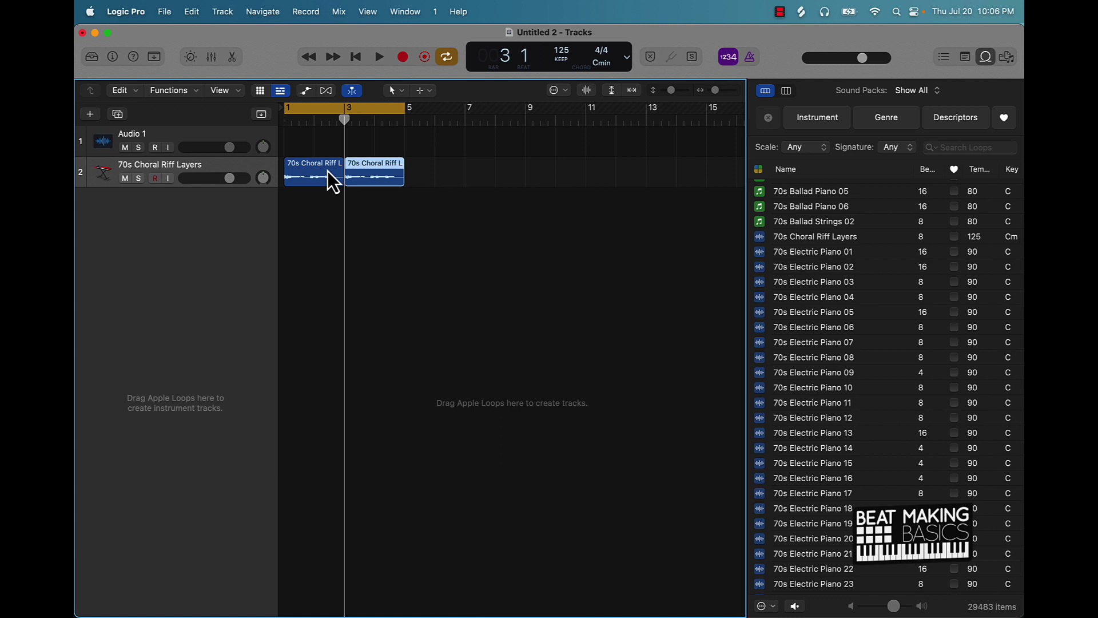
key(Return)
key(space)
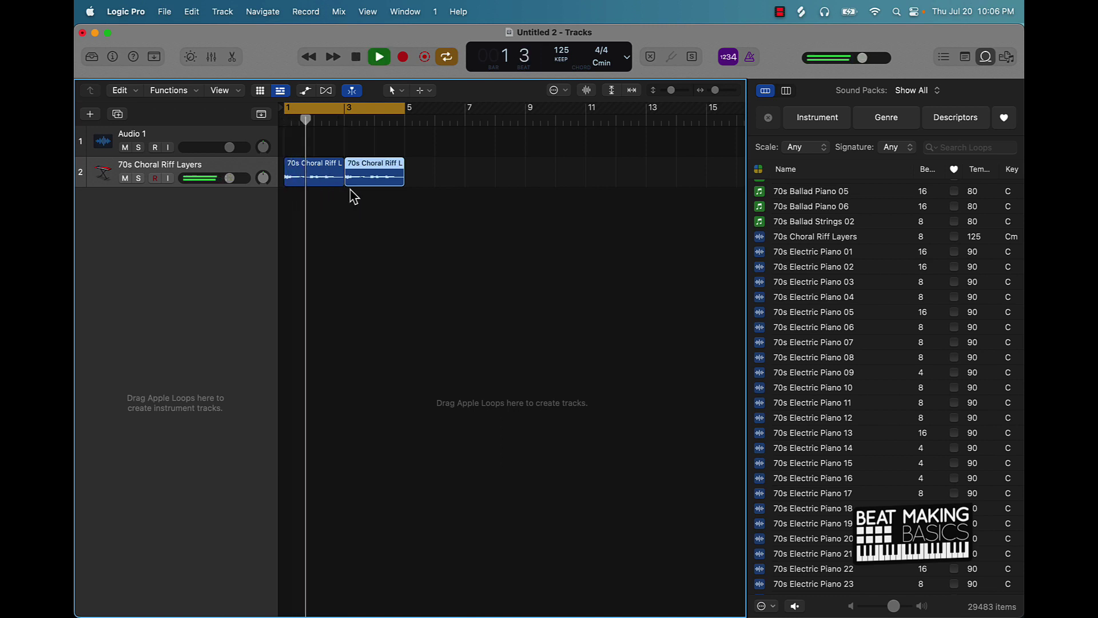
key(space)
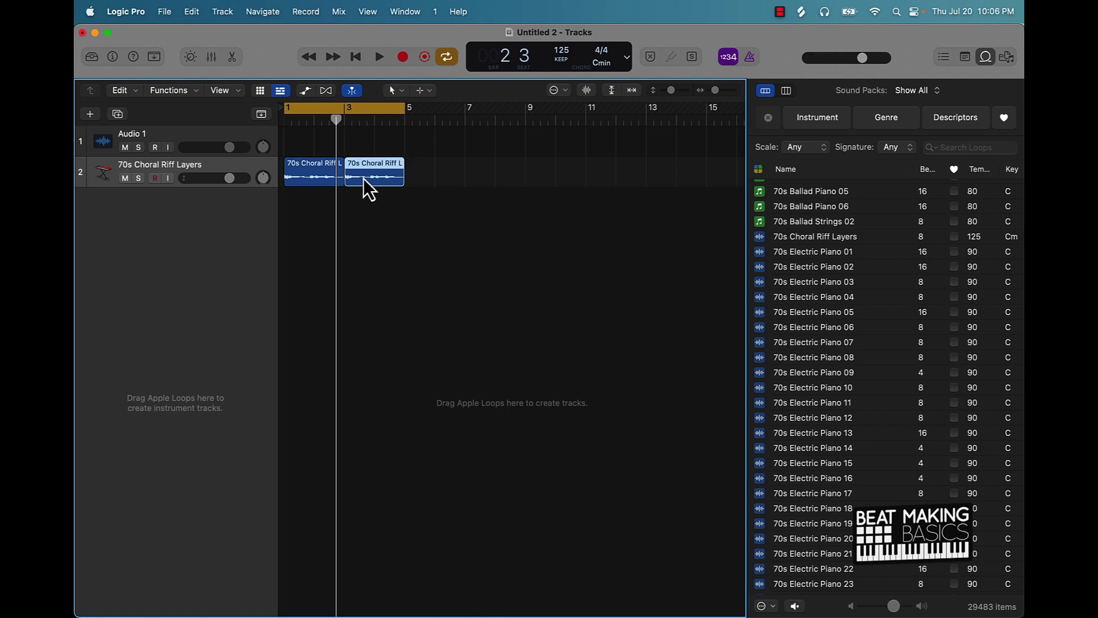
key(Return)
key(space)
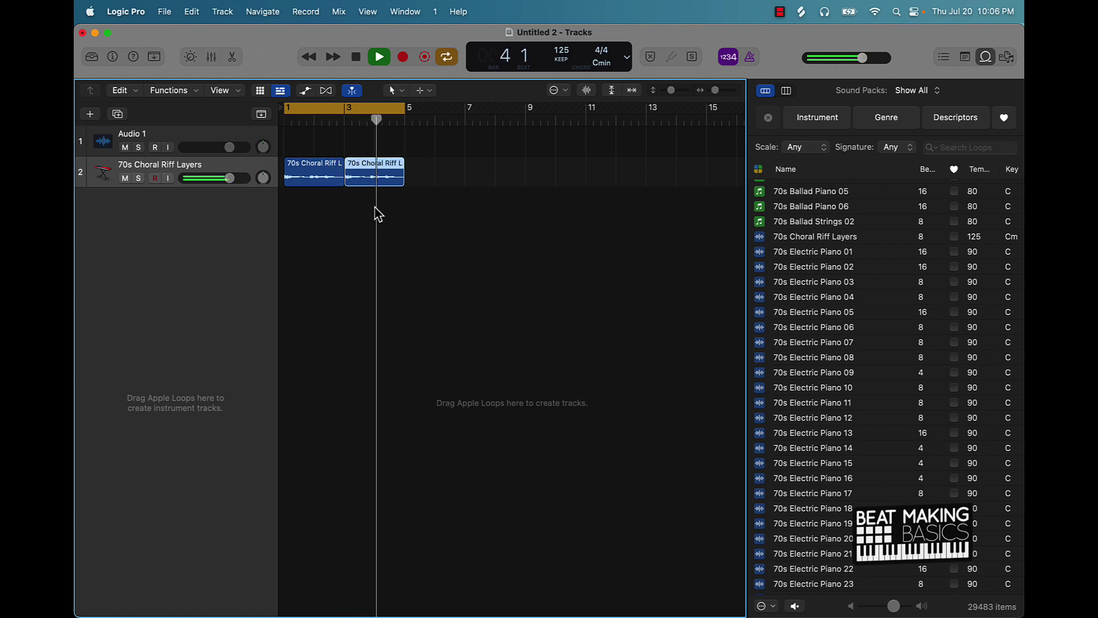
key(space)
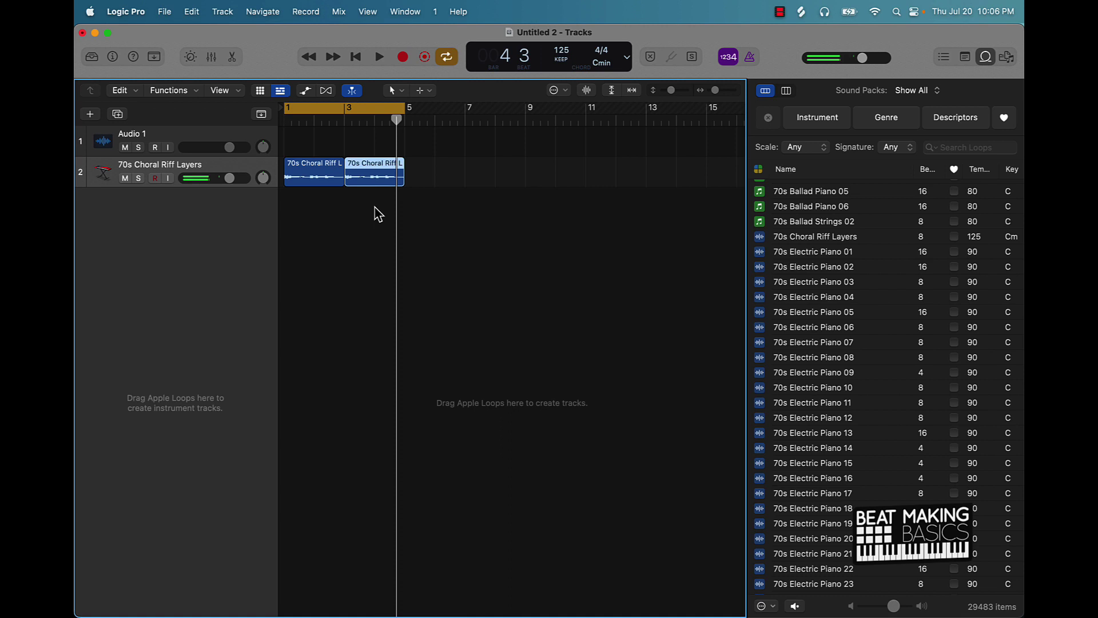